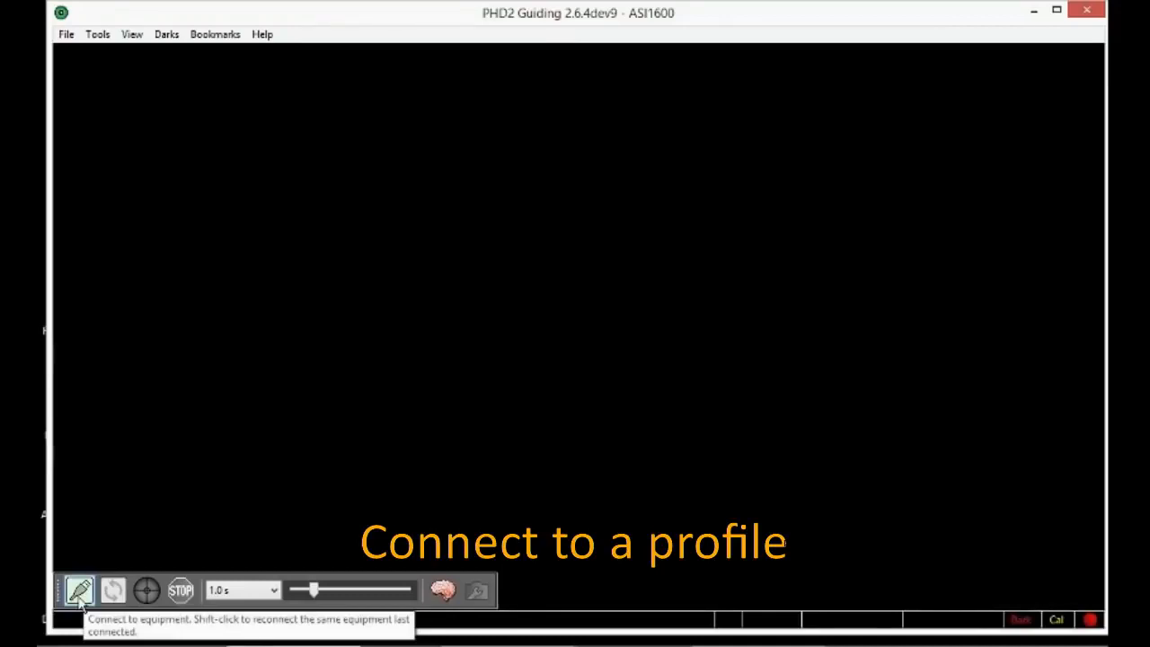
# Step: Connect the camera and mount of the ASI1600 equipment profile
pyautogui.click(79, 593)
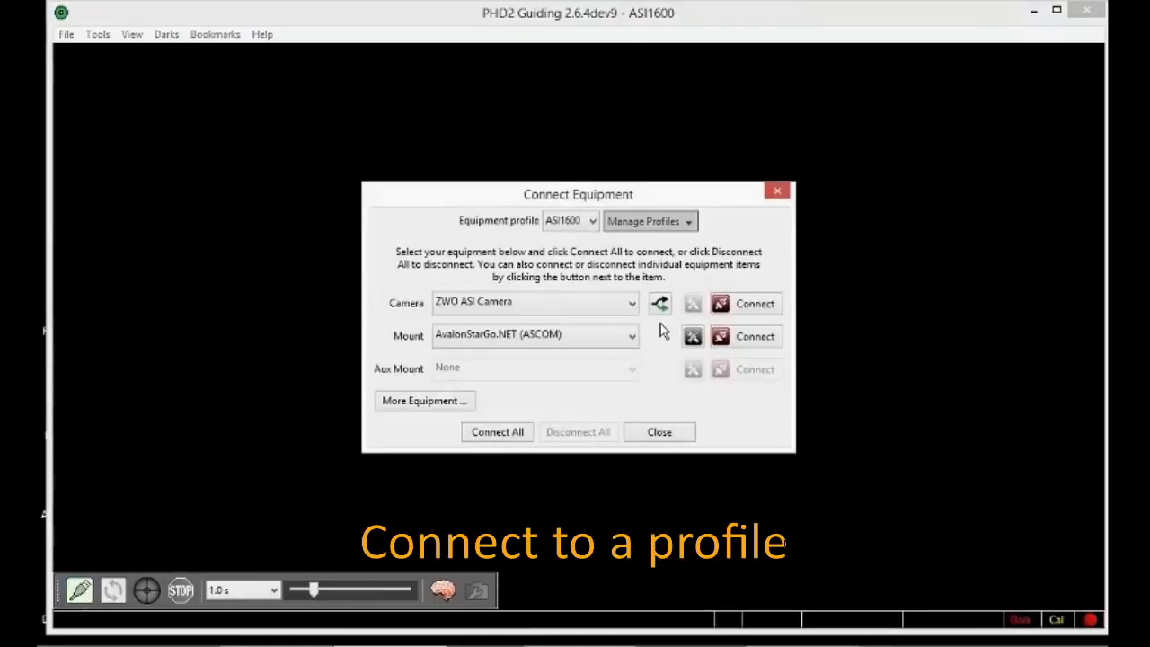
pyautogui.click(497, 432)
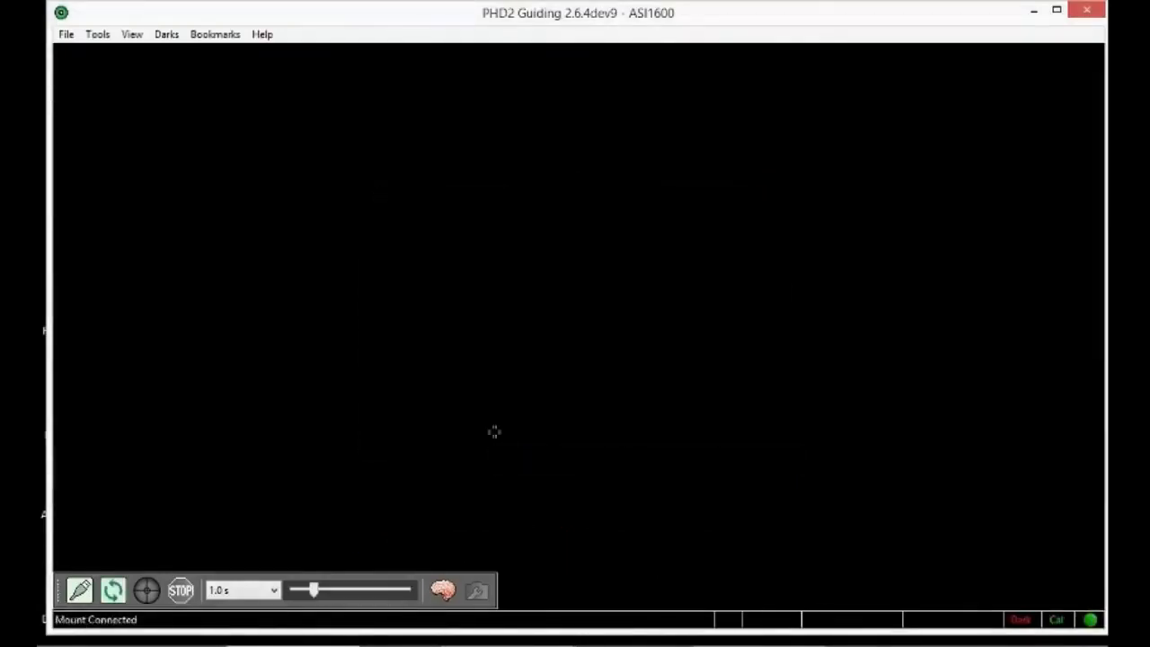
# Step: Check the focal length in the advanced guiding settings and close the setup
pyautogui.click(444, 590)
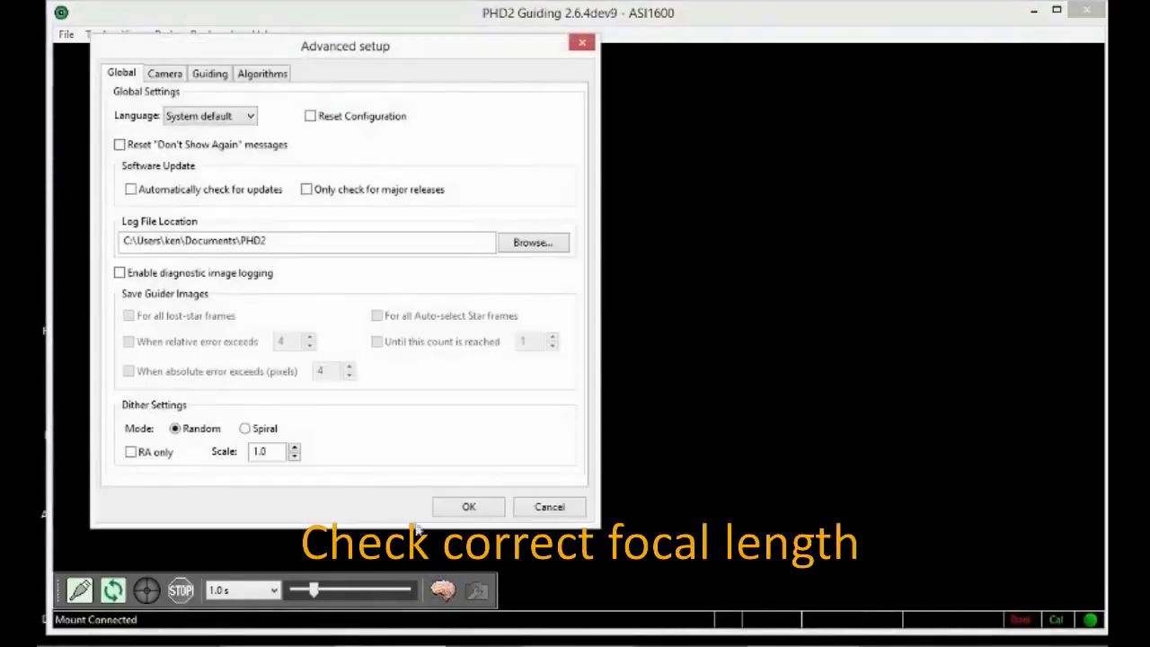
pyautogui.click(208, 76)
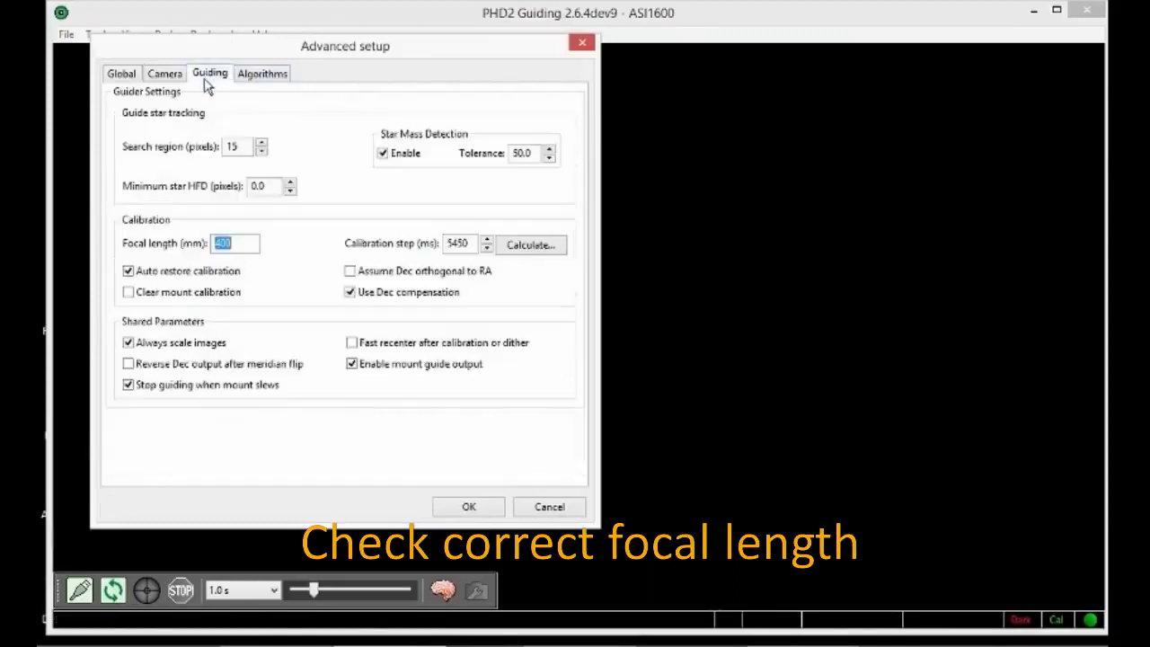
pyautogui.click(232, 243)
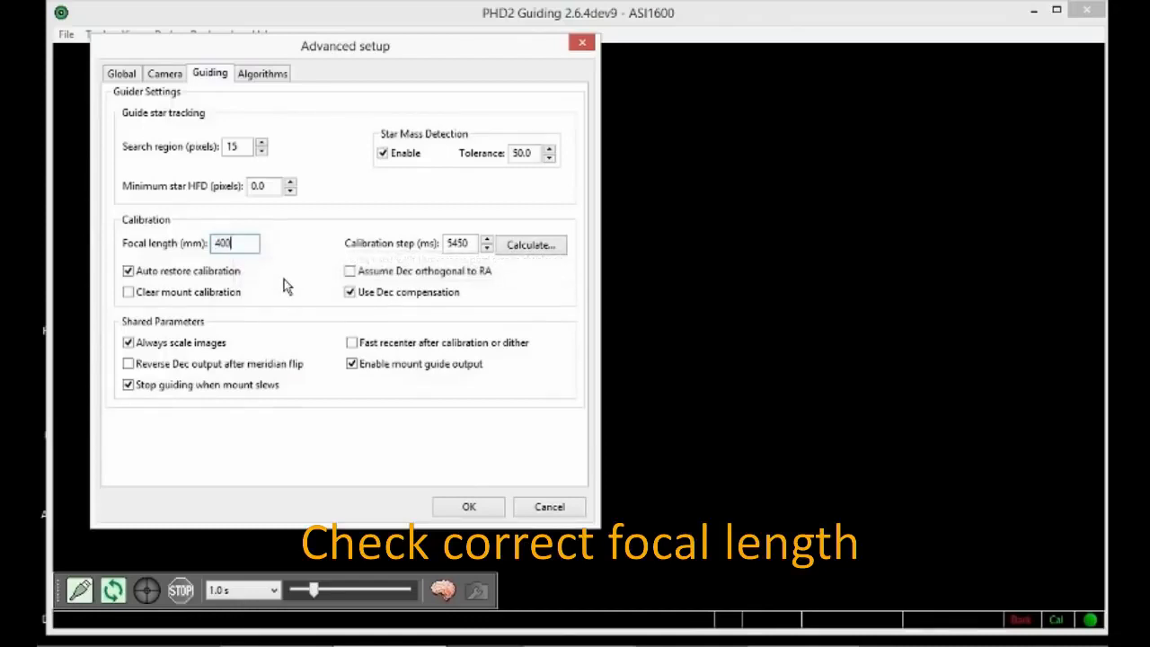
pyautogui.click(468, 509)
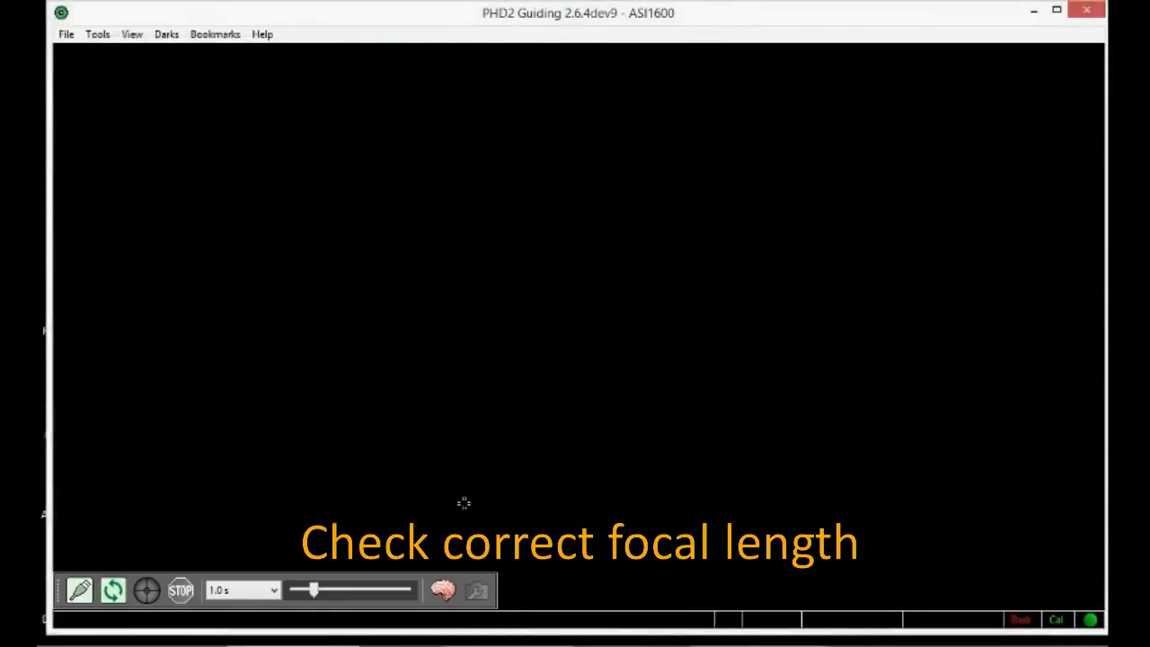
# Step: Start looping exposures, checking the camera's gain and binning in the advanced setup, and slightly adjust the image's display stretch
pyautogui.click(112, 591)
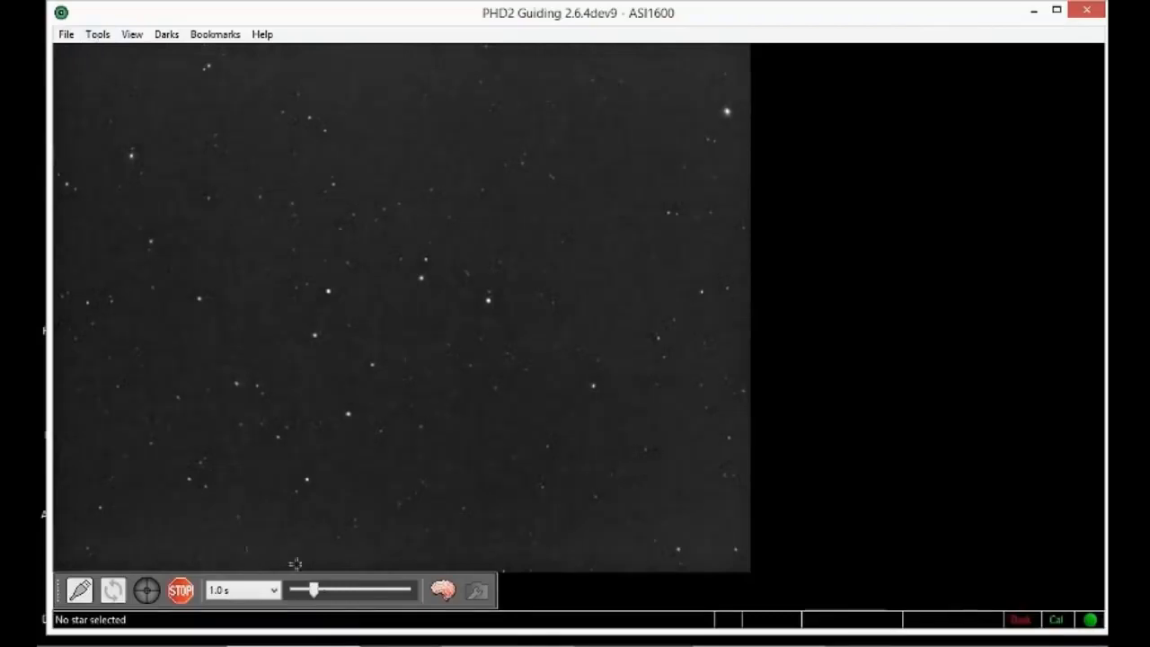
pyautogui.click(442, 589)
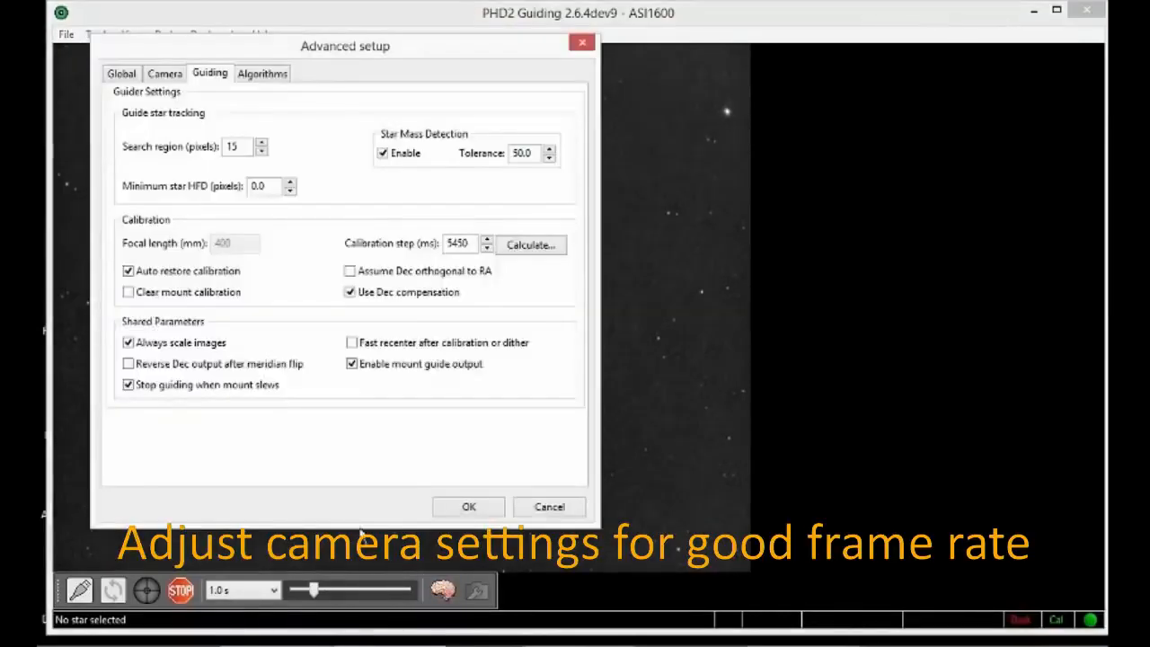
pyautogui.click(163, 76)
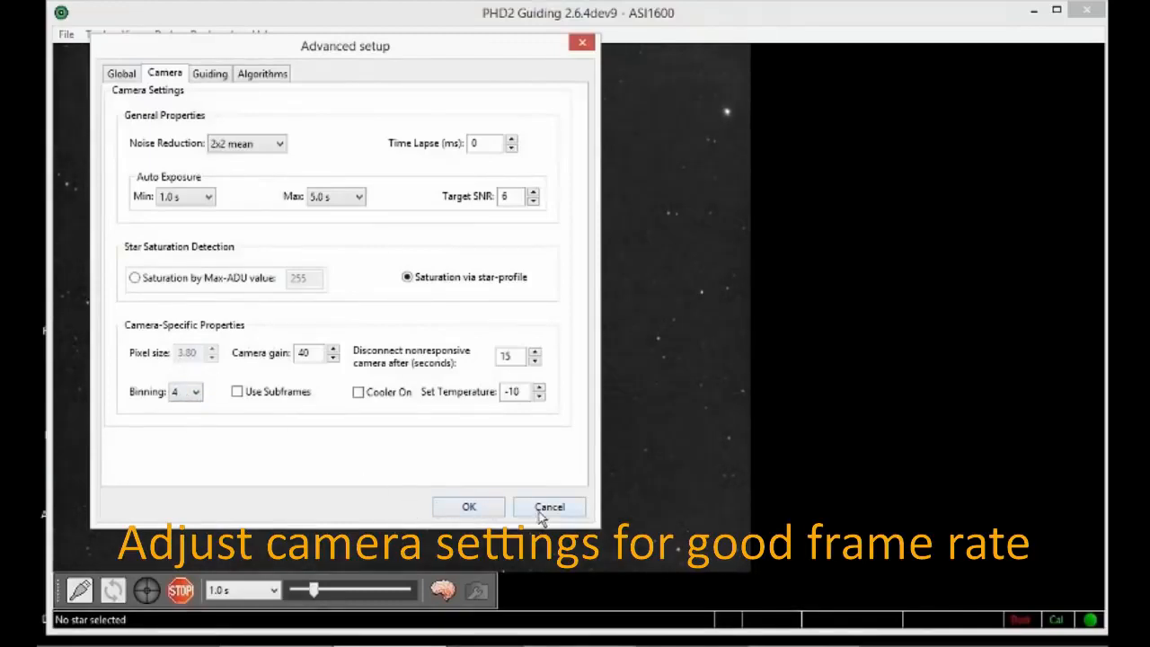
pyautogui.click(468, 507)
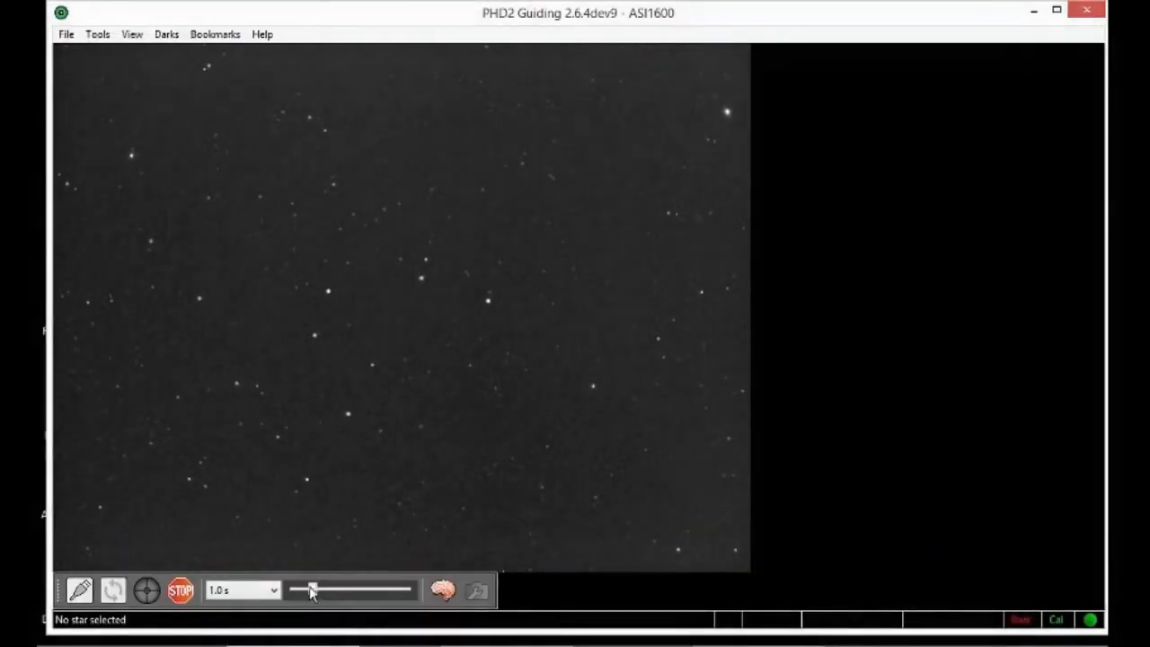
pyautogui.moveTo(311, 590)
pyautogui.mouseDown()
pyautogui.moveTo(300, 590)
pyautogui.moveTo(329, 590)
pyautogui.moveTo(315, 591)
pyautogui.mouseUp()
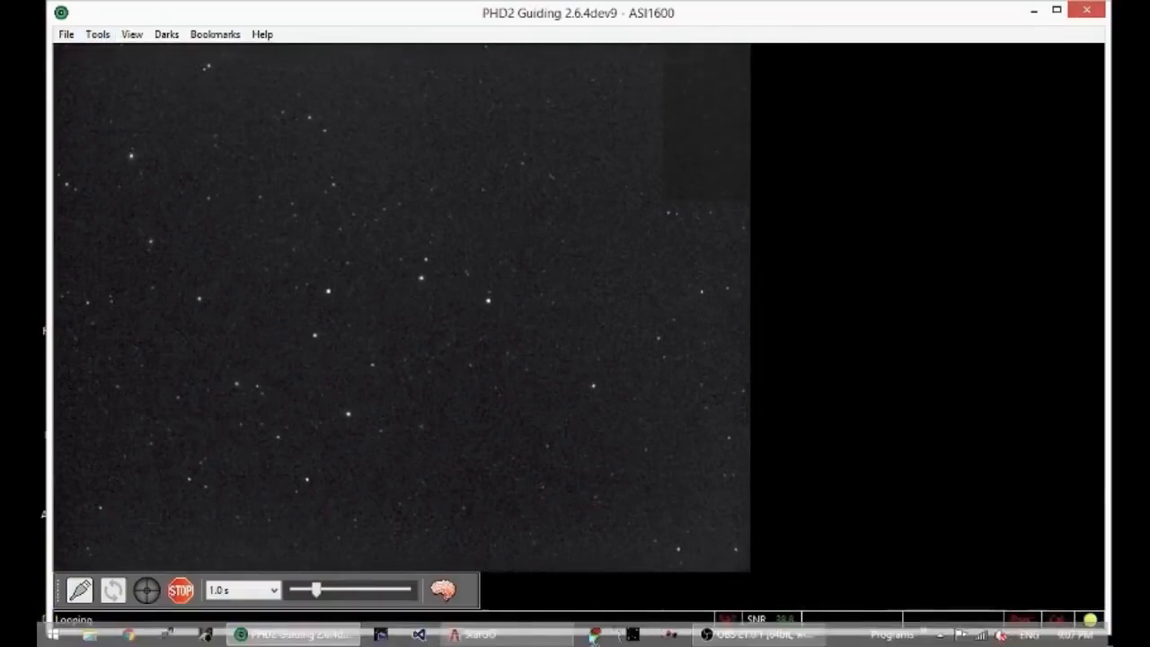
# Step: Switch to StarGO, unpark the mount, and minimise StarGO to return to PHD2
pyautogui.click(502, 641)
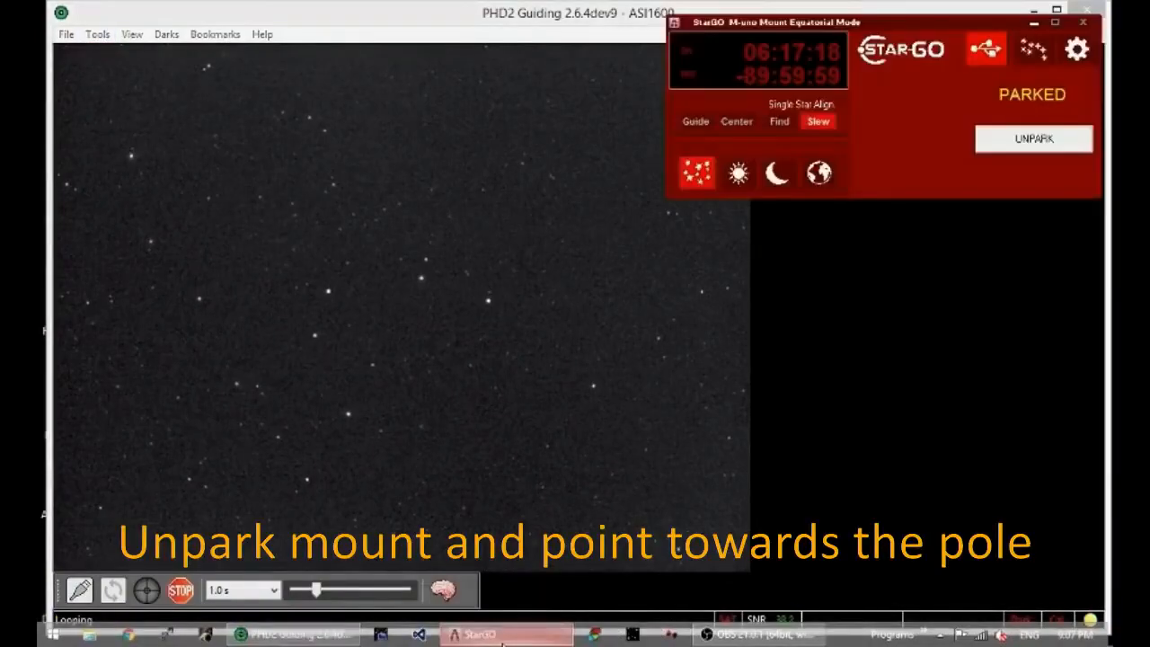
pyautogui.click(1030, 142)
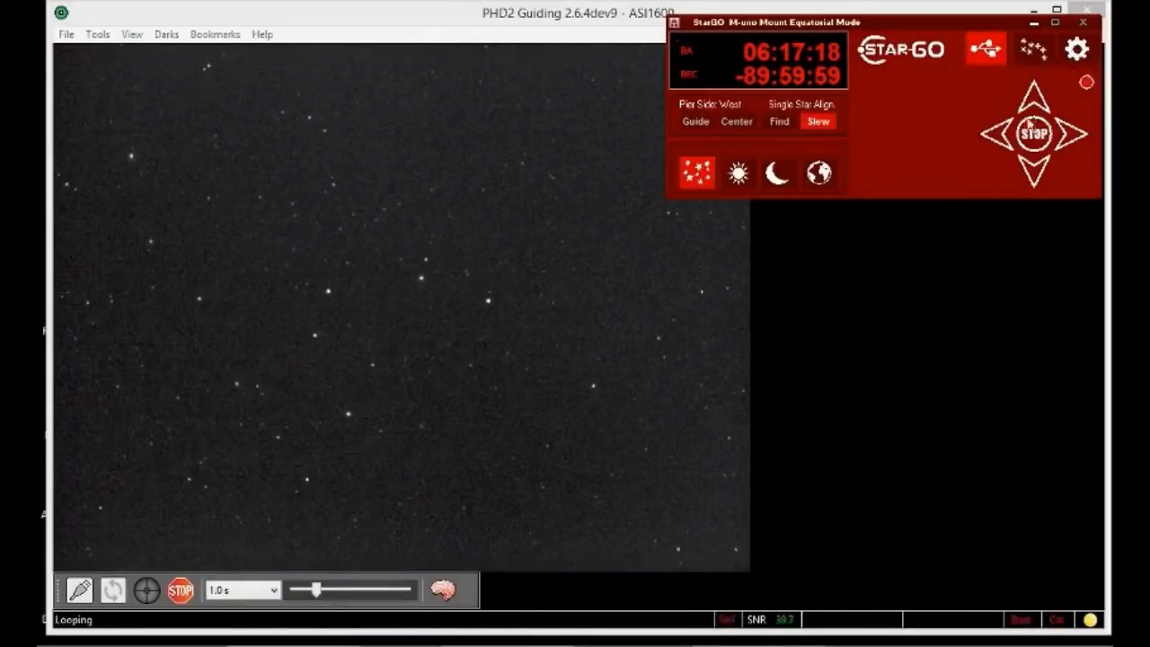
pyautogui.click(1033, 22)
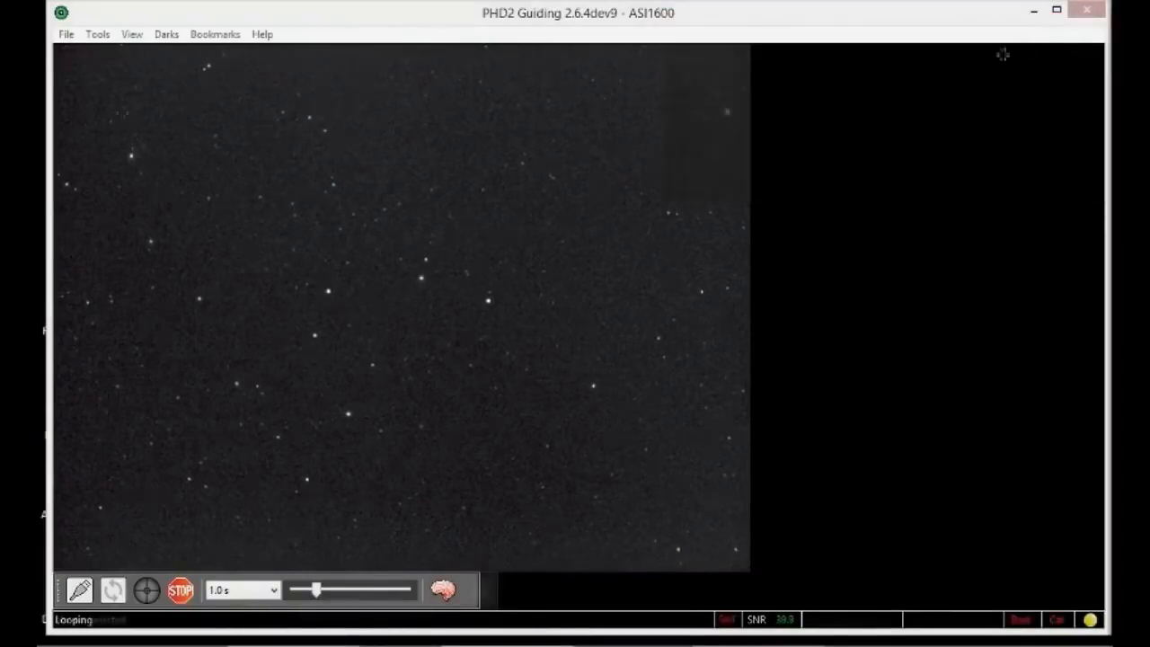
# Step: Open the Polar Drift Align tool beside the star image, inspect its hemisphere setting, and close it
pyautogui.click(97, 34)
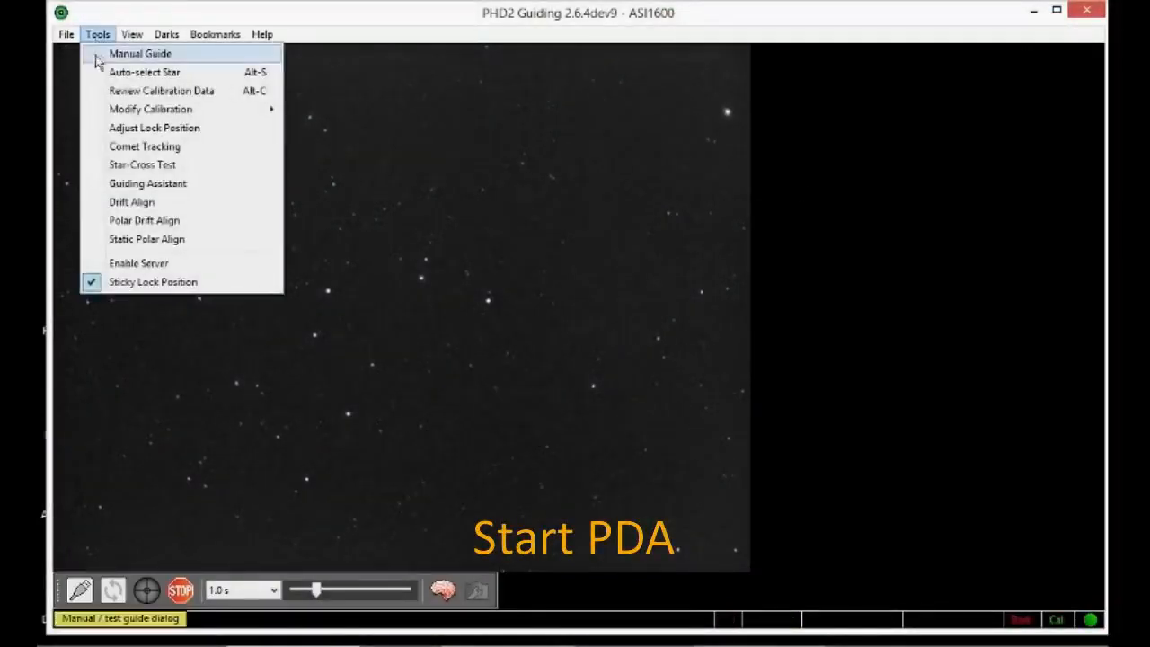
pyautogui.click(122, 220)
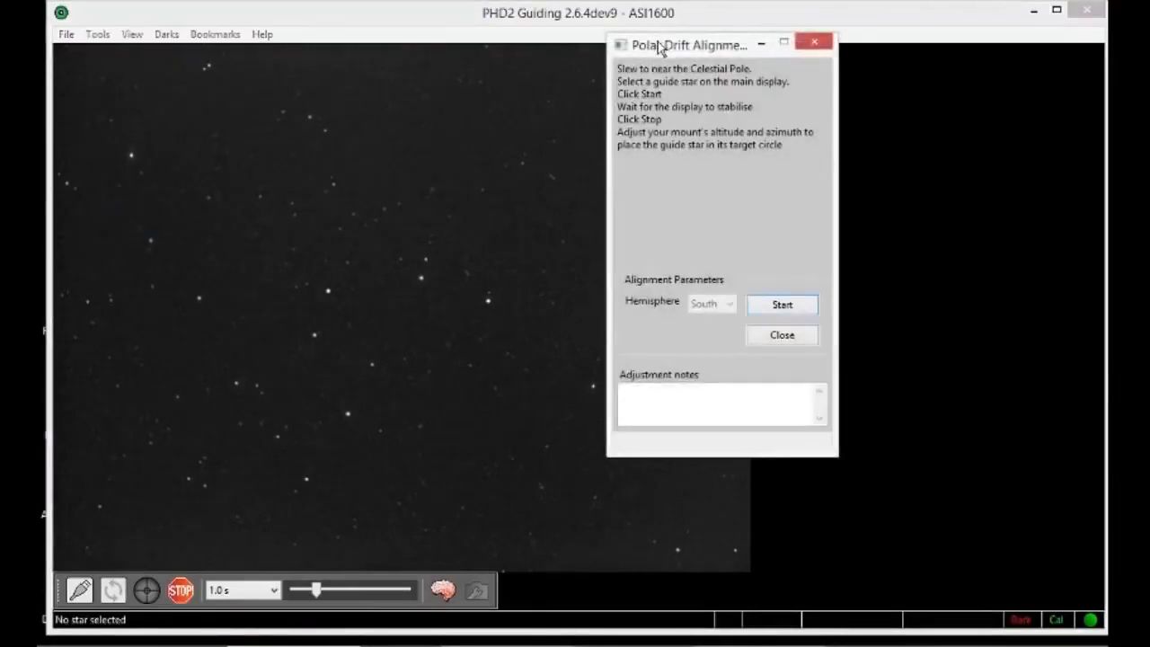
pyautogui.moveTo(661, 47); pyautogui.dragTo(817, 61)
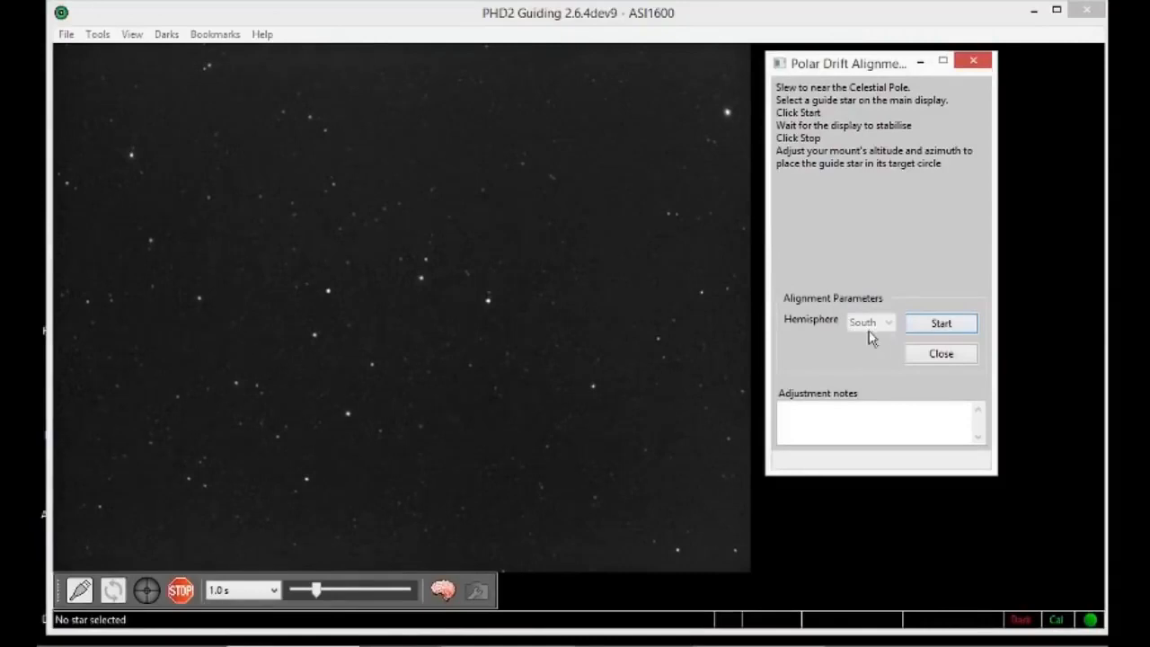
pyautogui.click(943, 354)
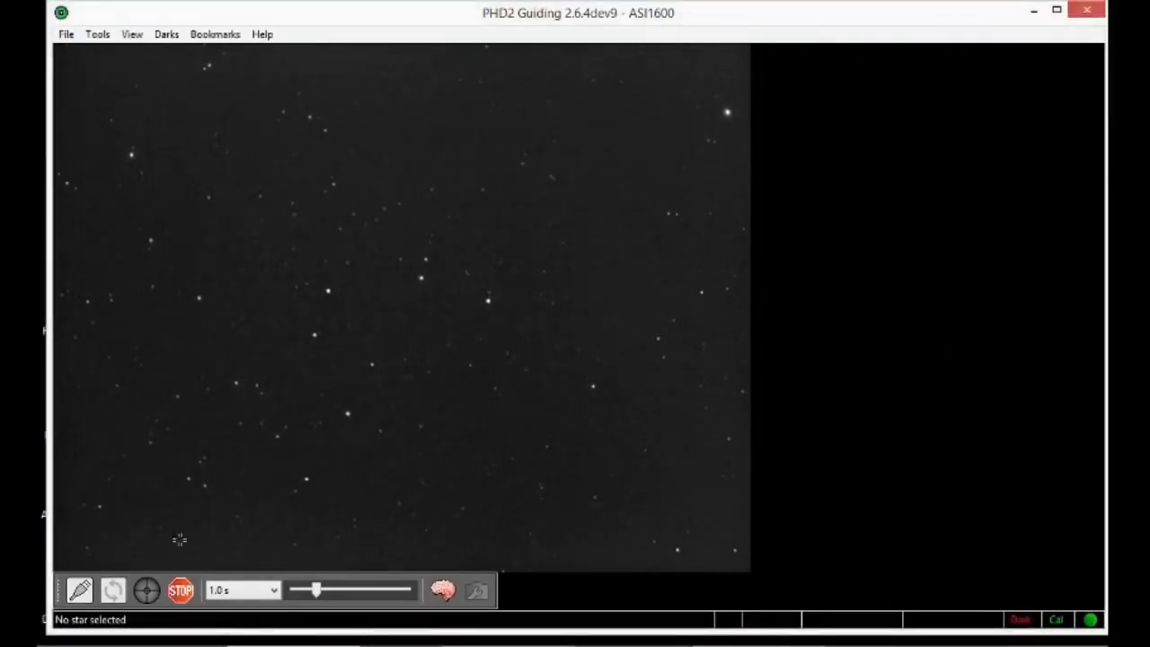
# Step: Disconnect only the mount while looping is stopped, and restart looping exposures
pyautogui.click(179, 593)
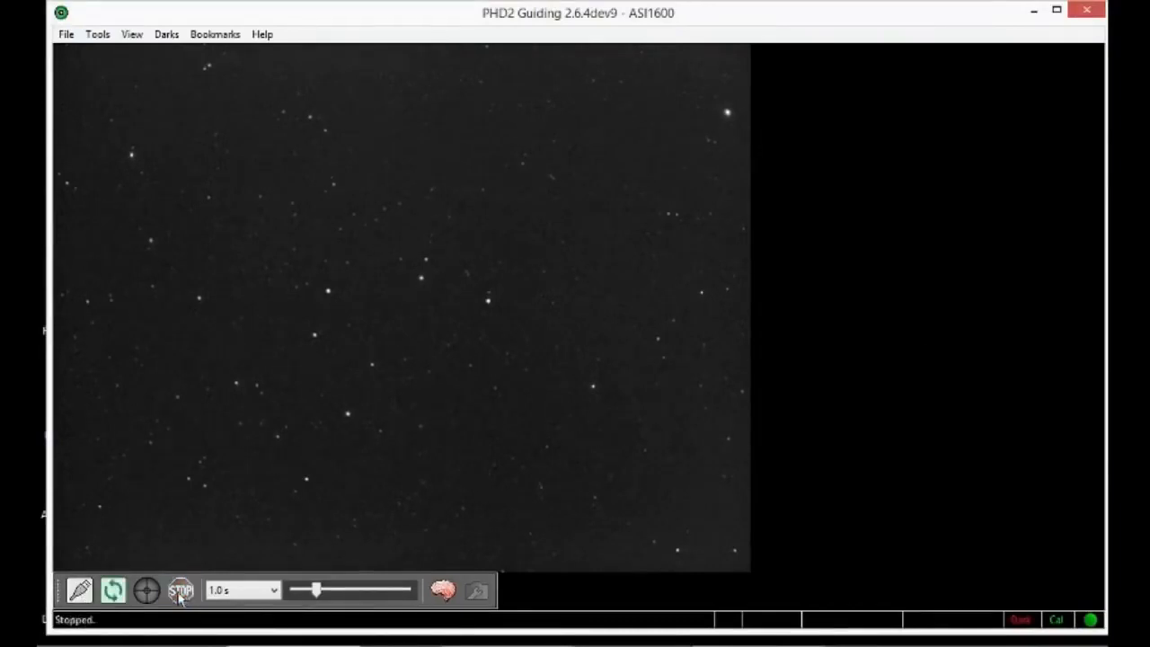
pyautogui.click(80, 591)
pyautogui.click(744, 336)
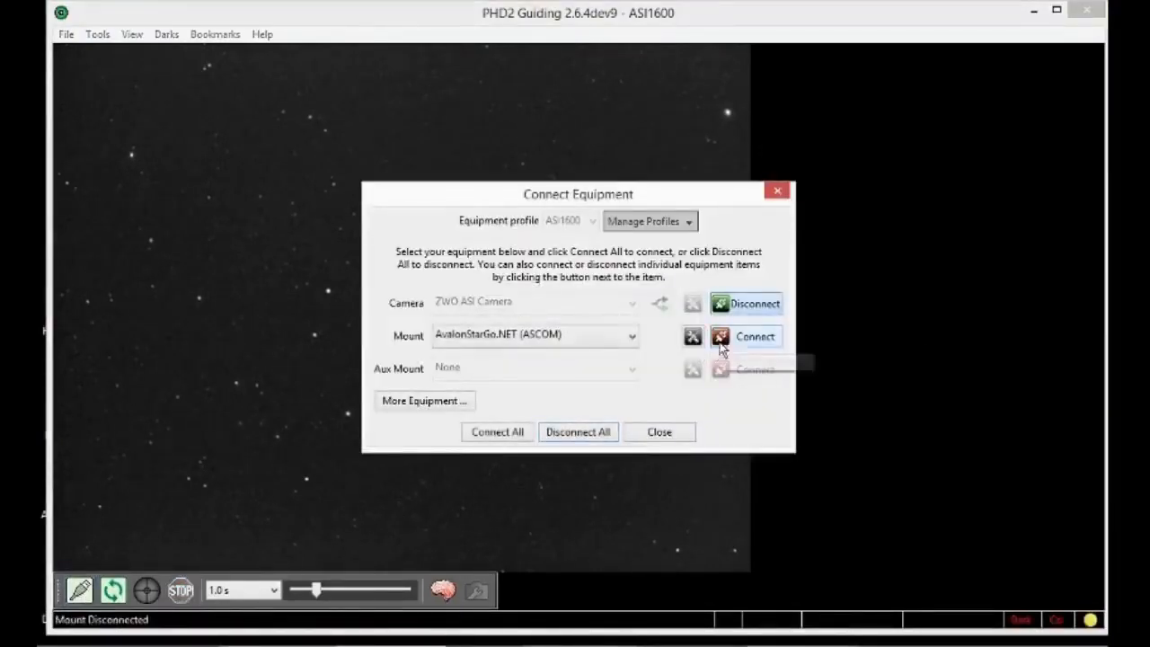
pyautogui.click(660, 432)
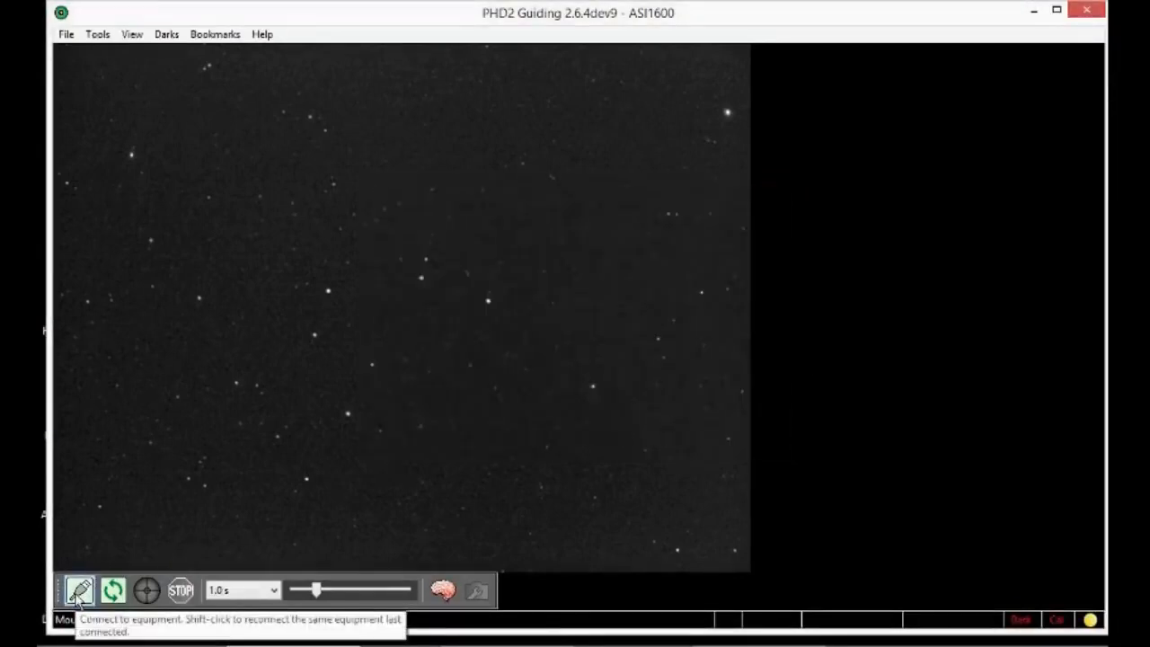
pyautogui.click(113, 593)
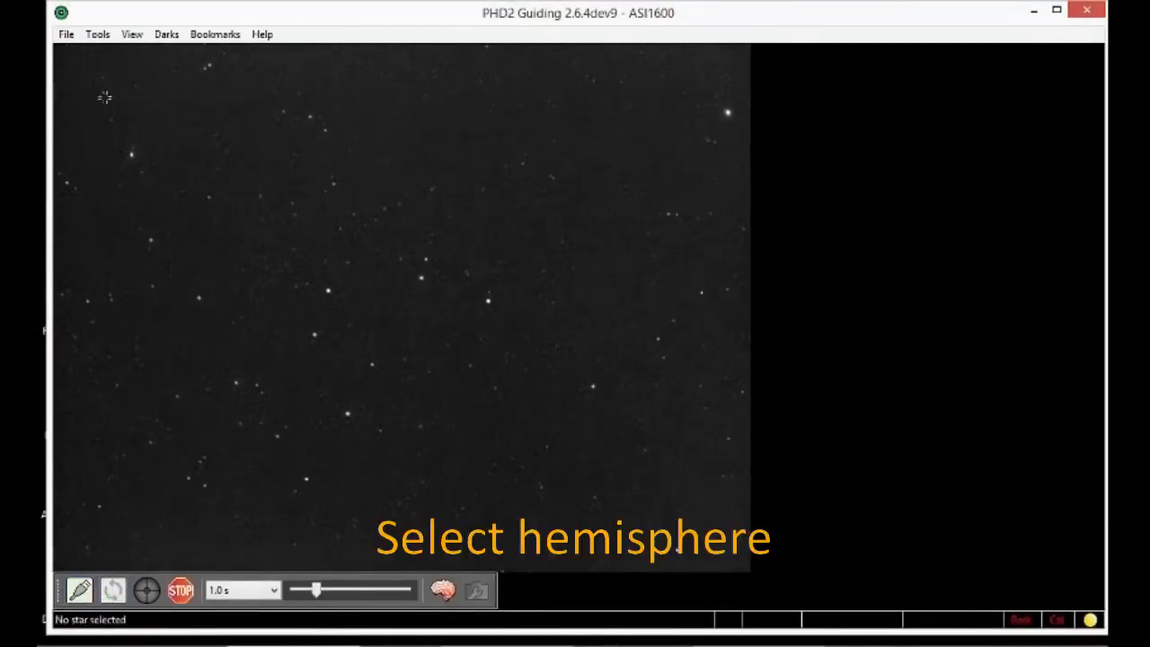
# Step: Reopen the Polar Drift Align tool and set its hemisphere to South
pyautogui.click(96, 34)
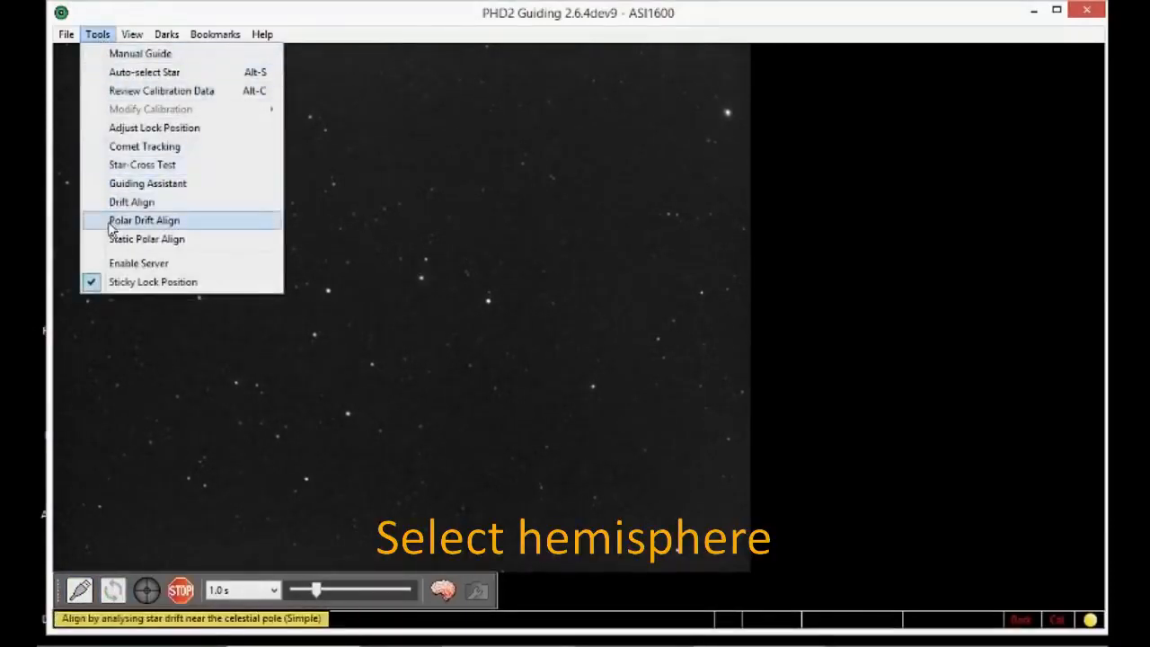
pyautogui.click(144, 220)
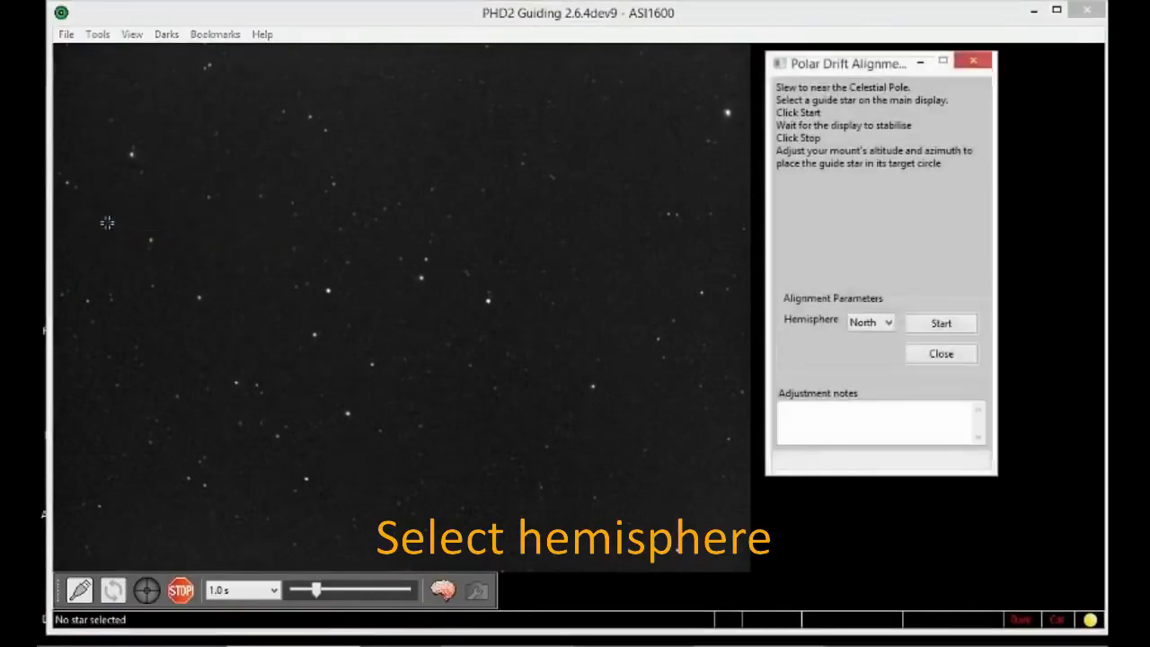
pyautogui.click(890, 327)
pyautogui.click(872, 350)
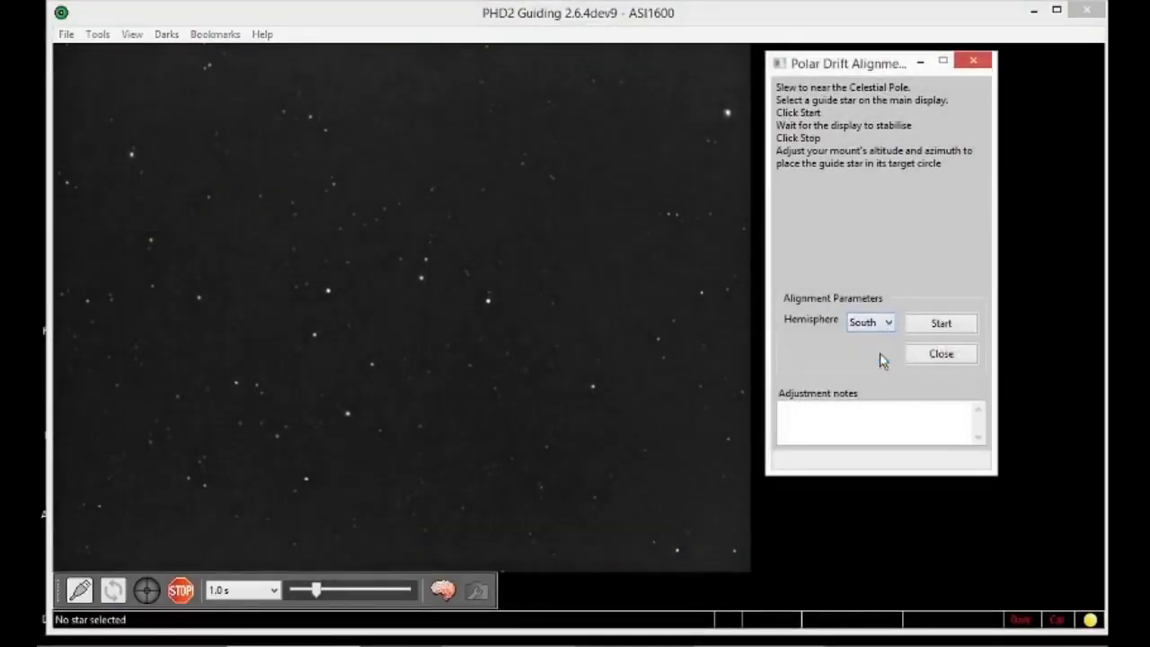
# Step: Try to start the drift, and choose a guide star manually and with Auto-select Star
pyautogui.click(944, 325)
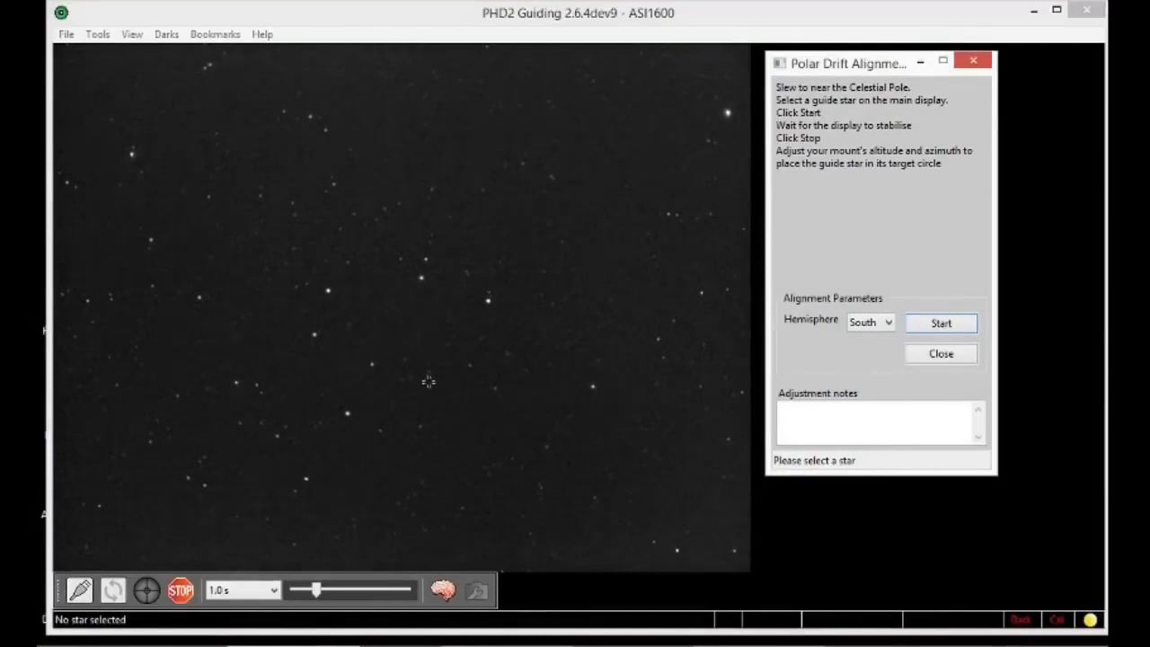
pyautogui.click(294, 287)
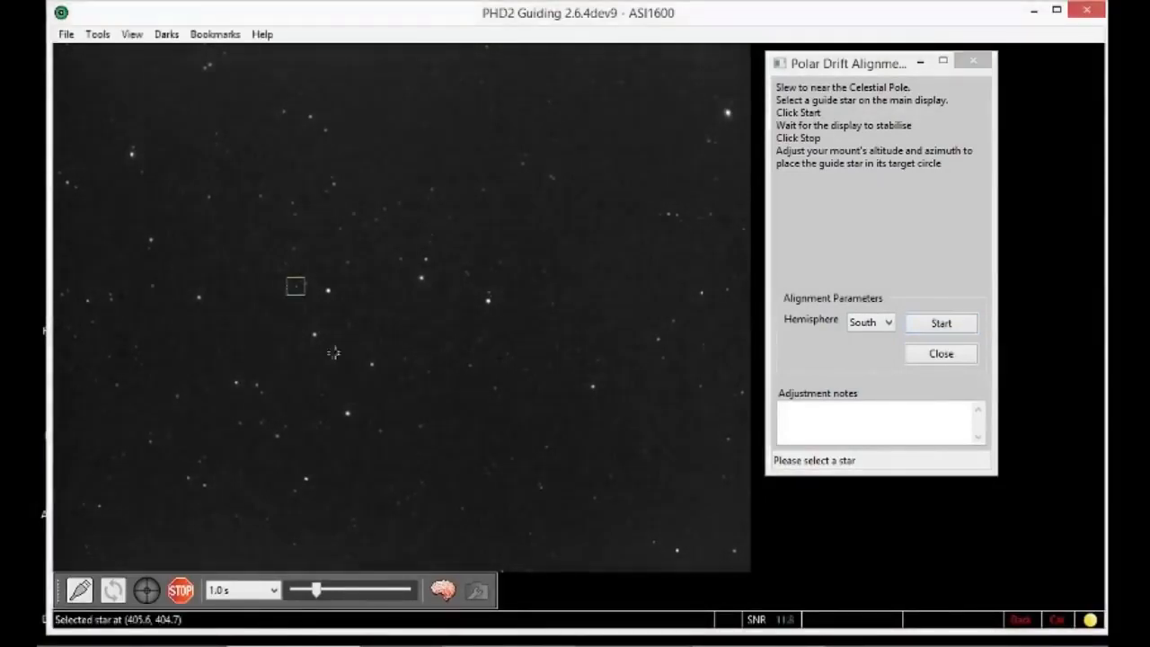
pyautogui.click(99, 36)
pyautogui.click(108, 72)
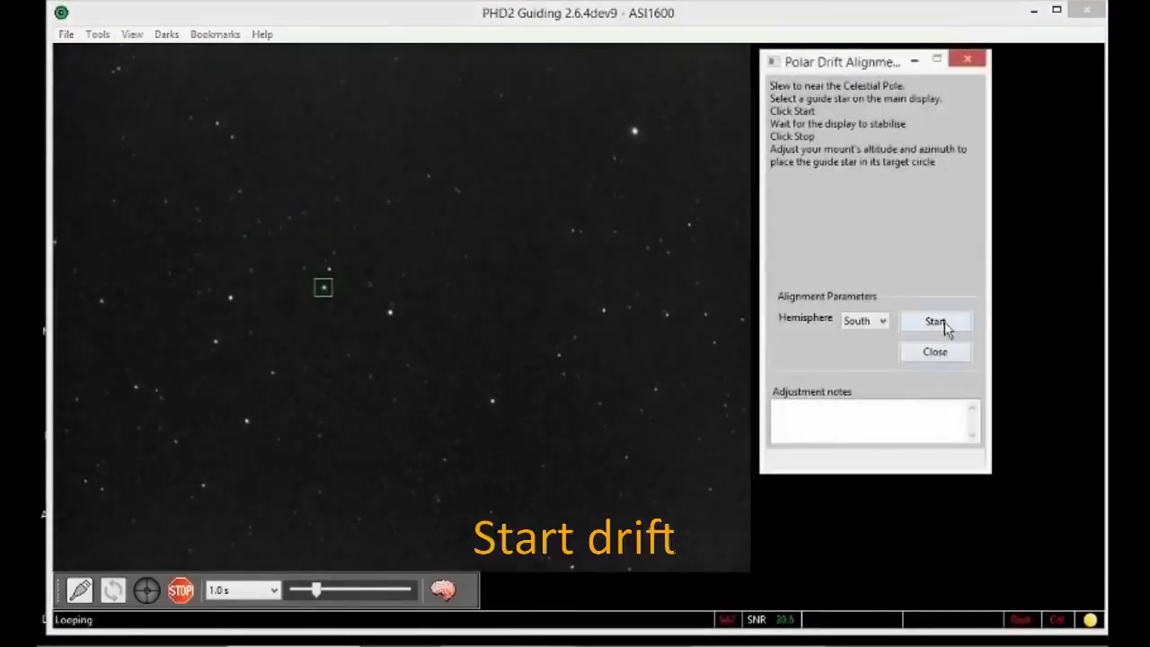
# Step: Run the polar drift measurement on the selected guide star until it stabilises, and stop it
pyautogui.click(943, 327)
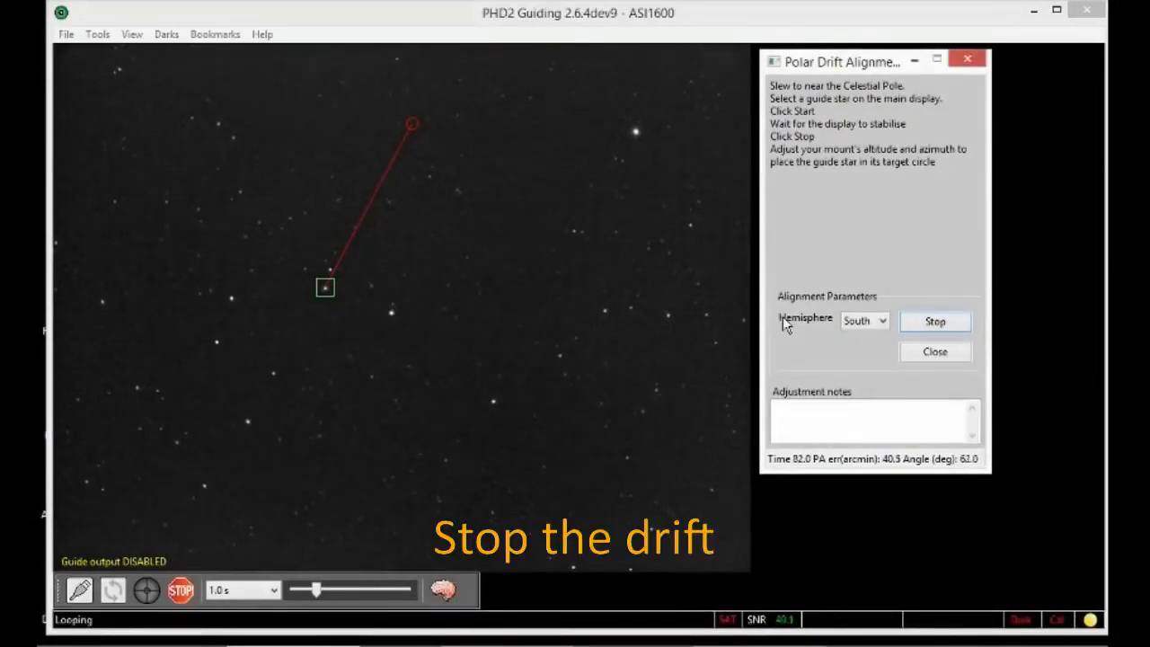
pyautogui.click(935, 323)
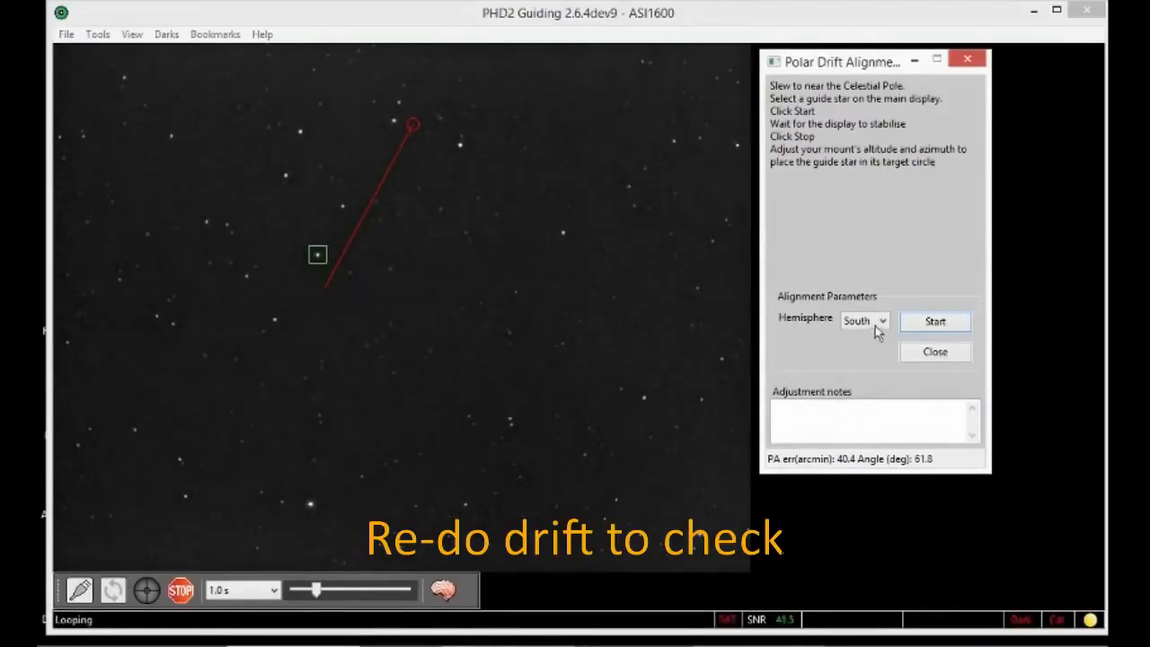
# Step: Run the drift measurement again to check the mount's alignment, and close the Polar Drift Align tool
pyautogui.click(934, 326)
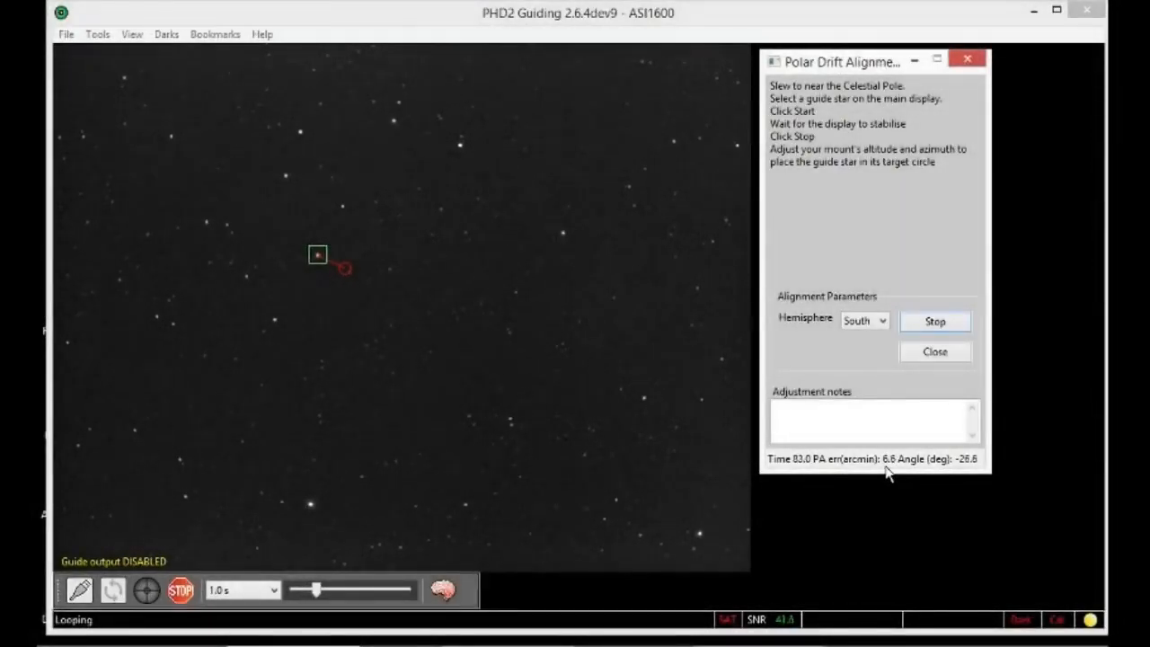
pyautogui.click(934, 353)
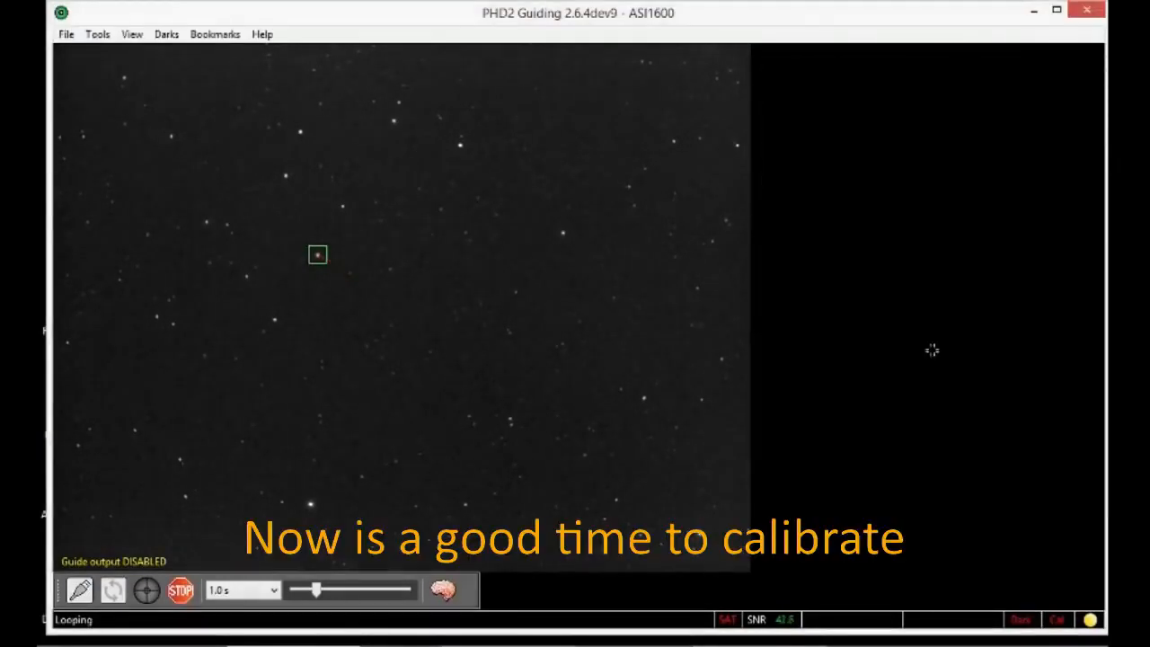